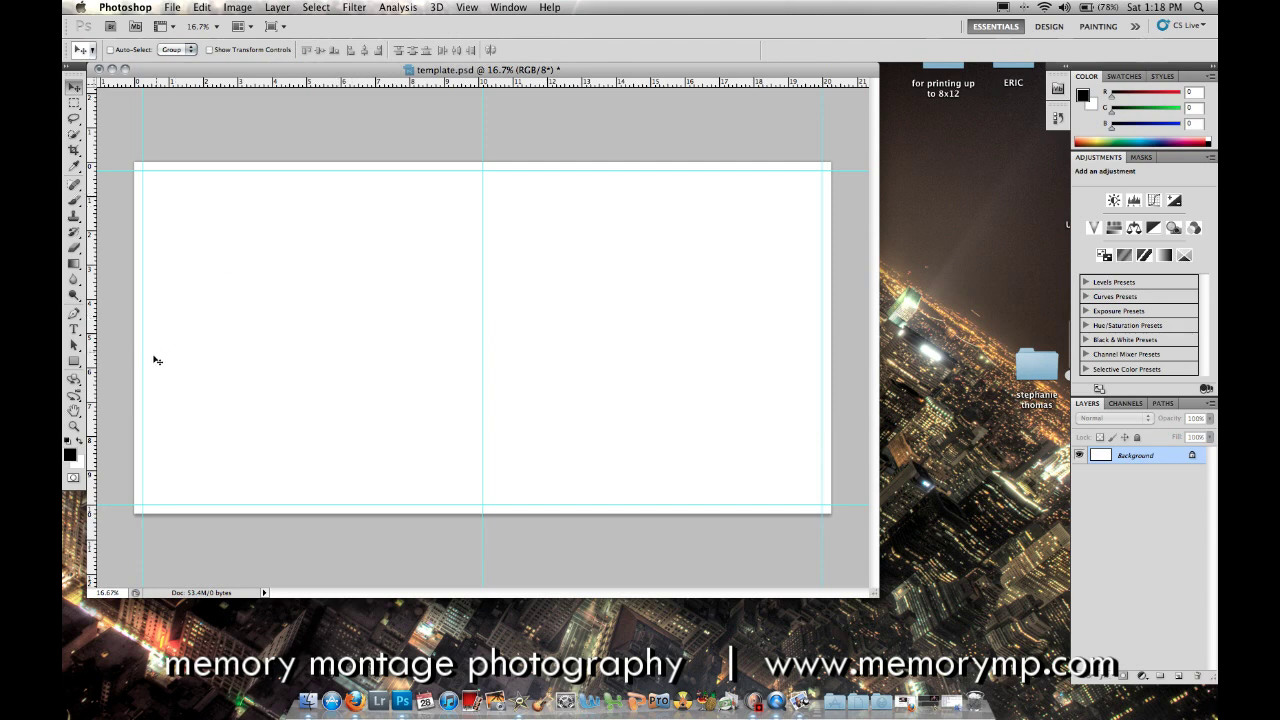
- Draw a black square at the left page's top-left and Option-drag copies into a 2×2 grid
{"action": "left_click", "coordinate": [79, 363]}
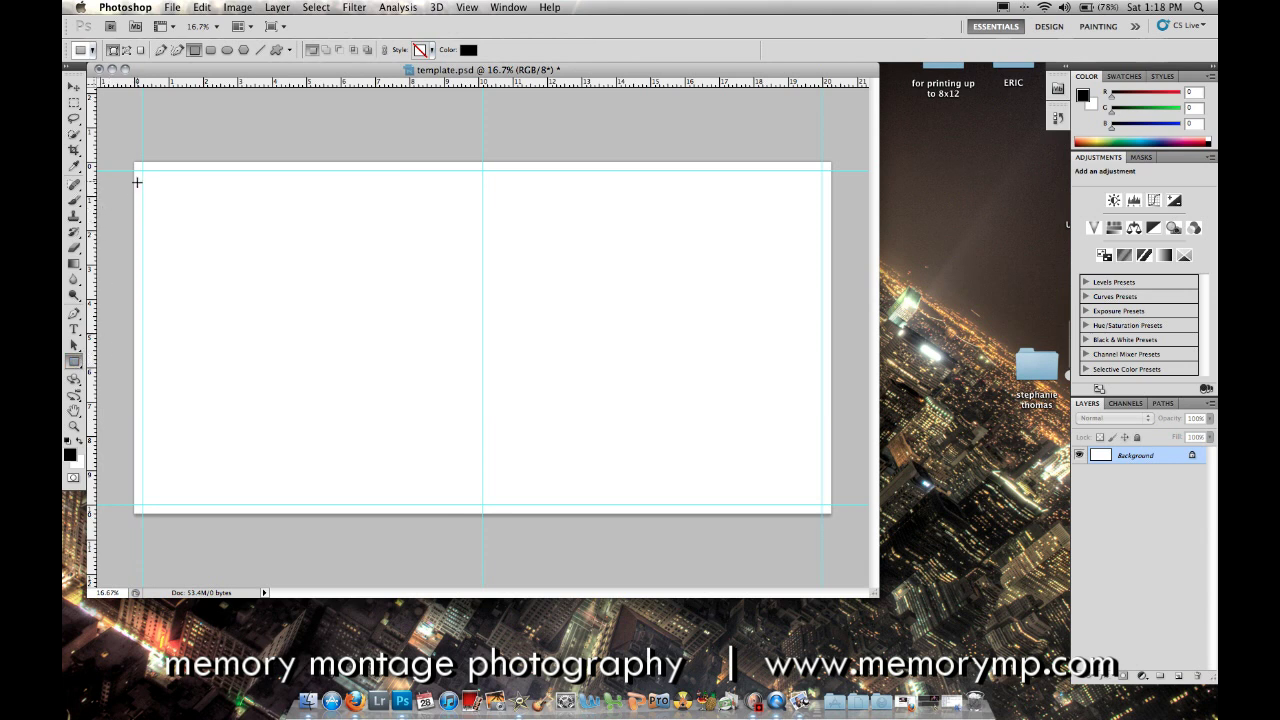
{"action": "left_click_drag", "start_coordinate": [146, 177], "coordinate": [301, 324]}
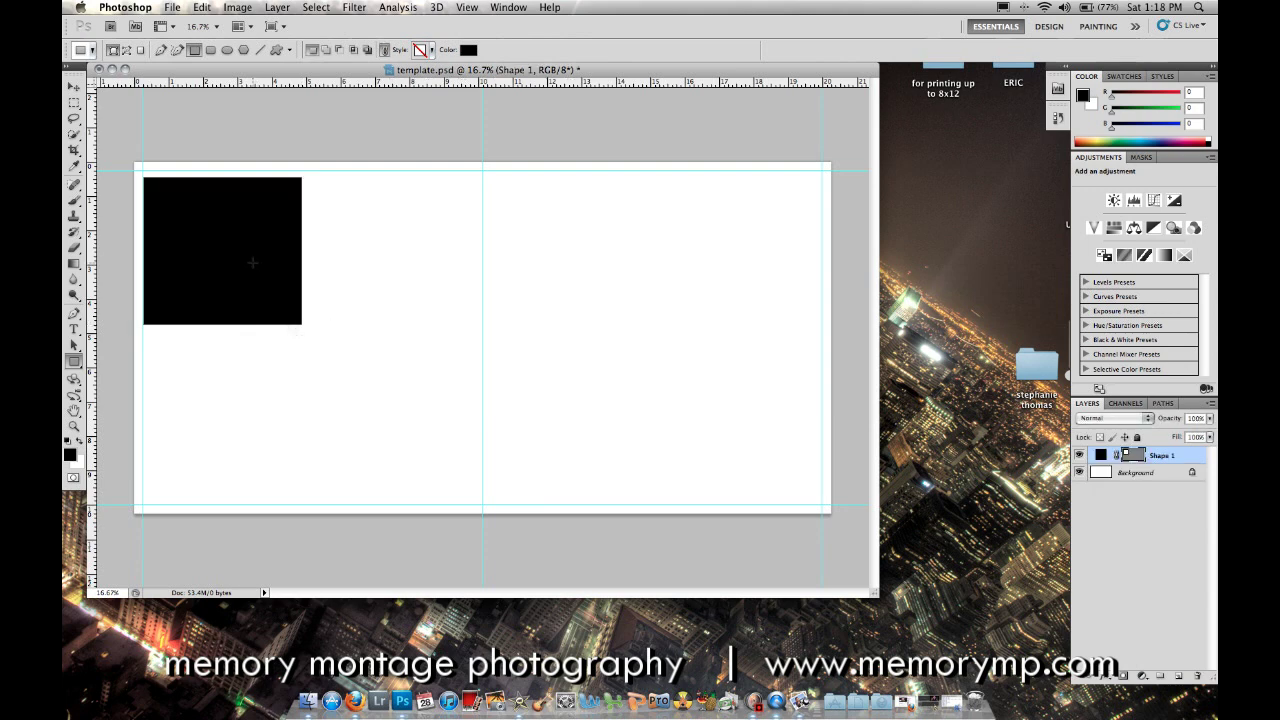
{"action": "left_click", "coordinate": [74, 87]}
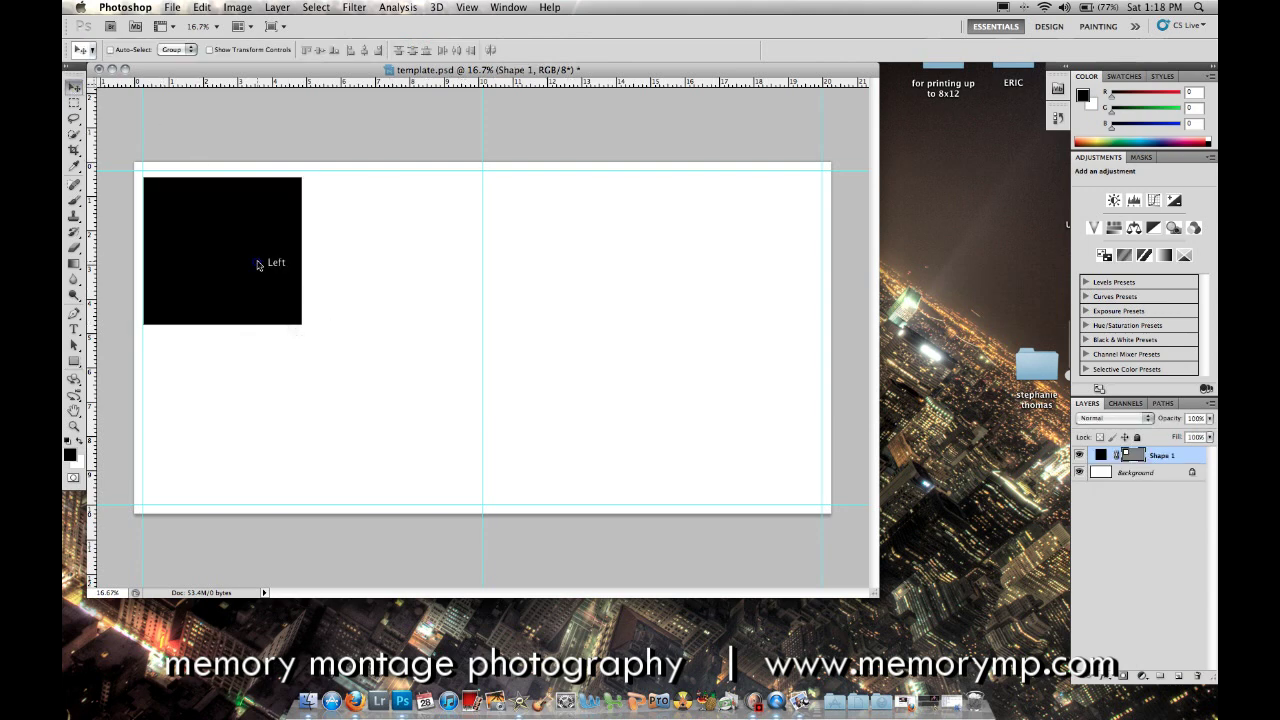
{"action": "left_click_drag", "start_coordinate": [258, 242], "coordinate": [251, 394]}
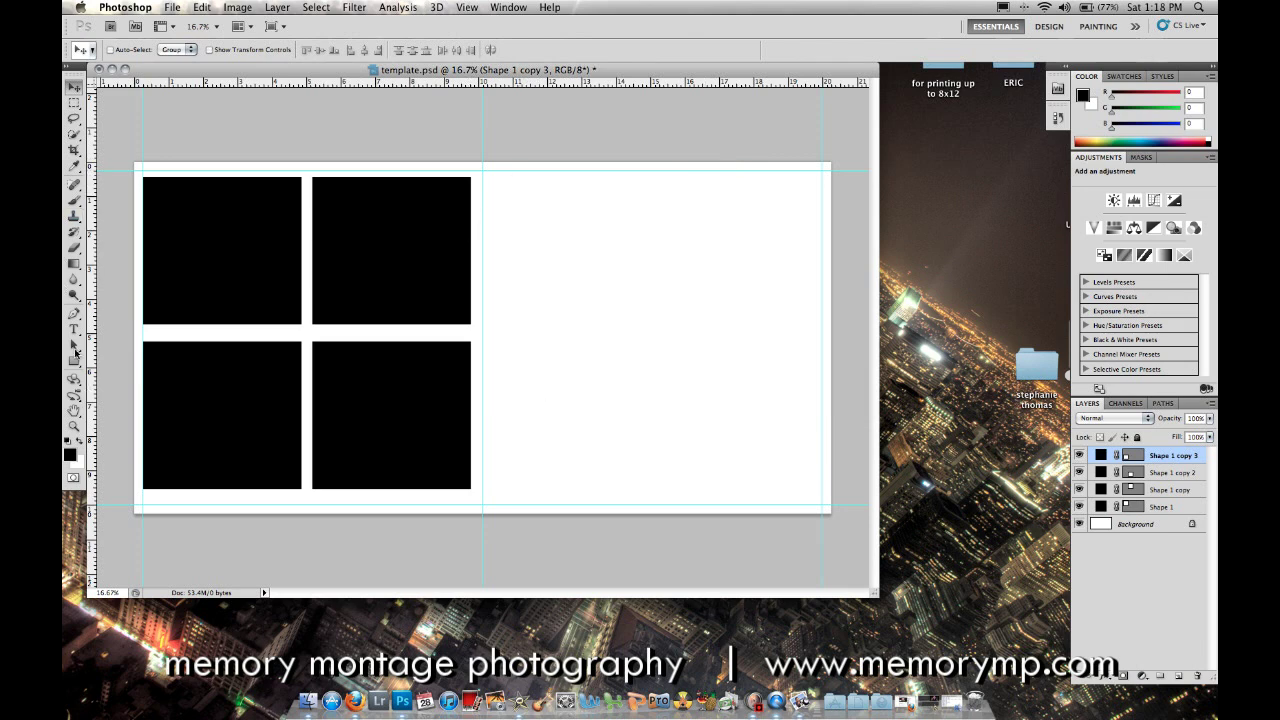
- Draw the large black Shape 2 rectangle across the right page, then return to the Move tool
{"action": "left_click", "coordinate": [74, 360]}
{"action": "mouse_move", "coordinate": [489, 176]}
{"action": "left_mouse_down"}
{"action": "mouse_move", "coordinate": [786, 451]}
{"action": "mouse_move", "coordinate": [811, 491]}
{"action": "left_mouse_up"}
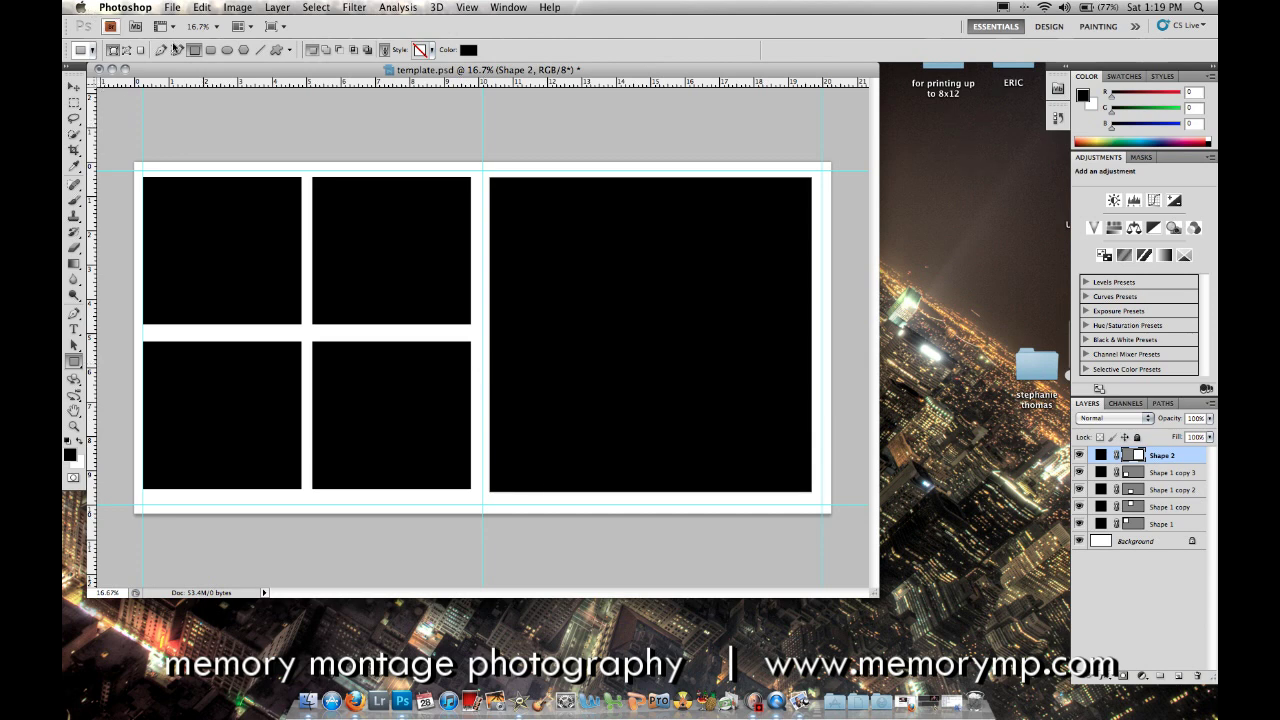
{"action": "left_click", "coordinate": [74, 89]}
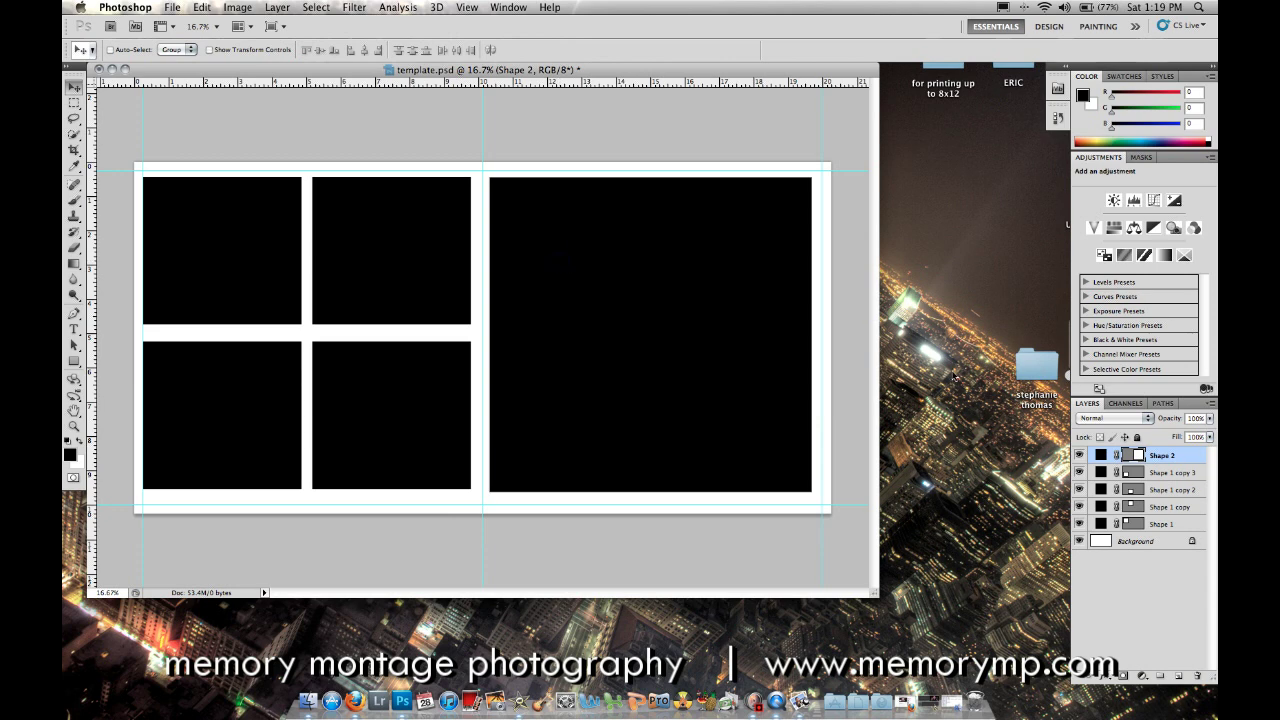
- Drag MMP_027.jpg from the desktop photo folder onto the template and scale it to 24.8%
{"action": "left_click", "coordinate": [1034, 384]}
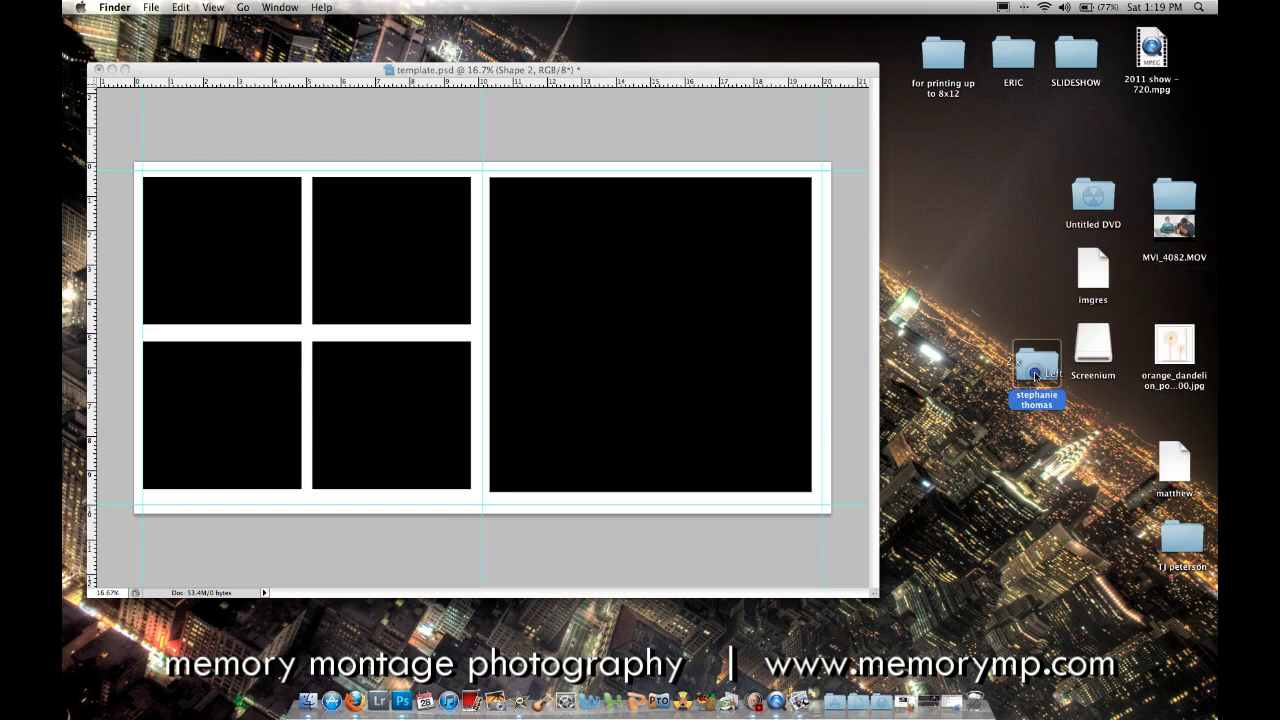
{"action": "double_click", "coordinate": [1036, 372]}
{"action": "left_click", "coordinate": [912, 206]}
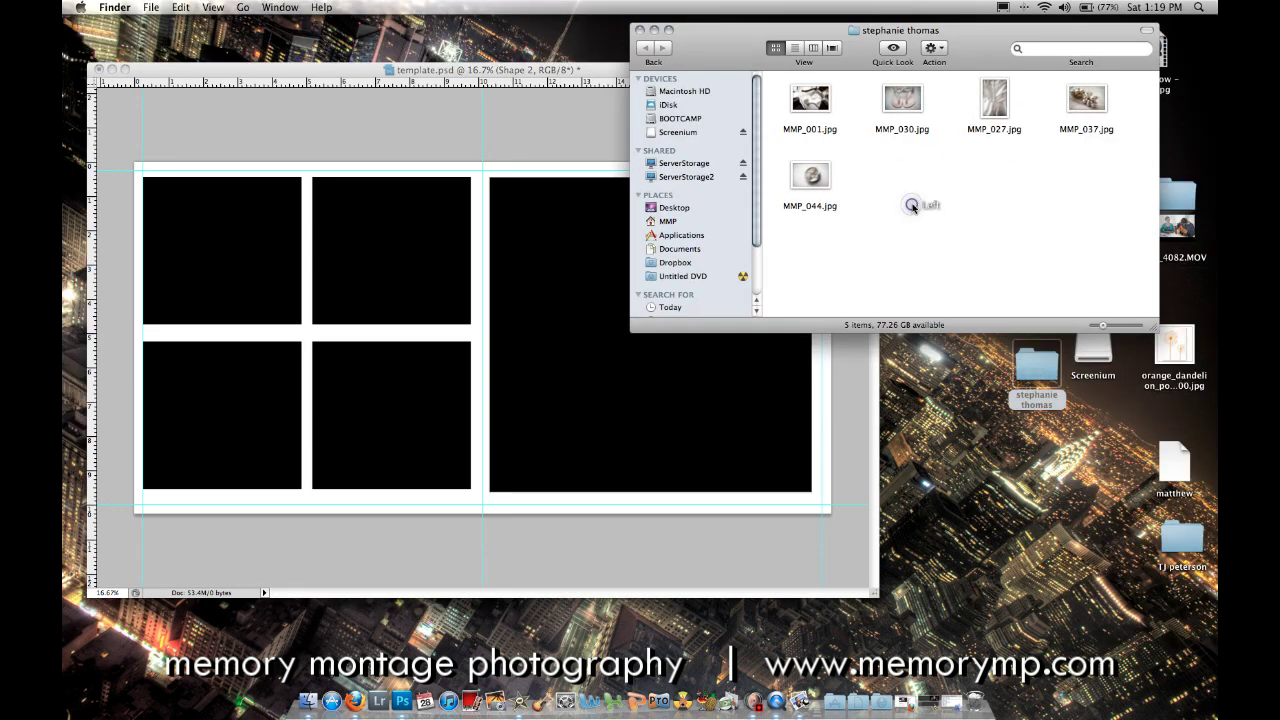
{"action": "left_click_drag", "start_coordinate": [1001, 110], "coordinate": [588, 258]}
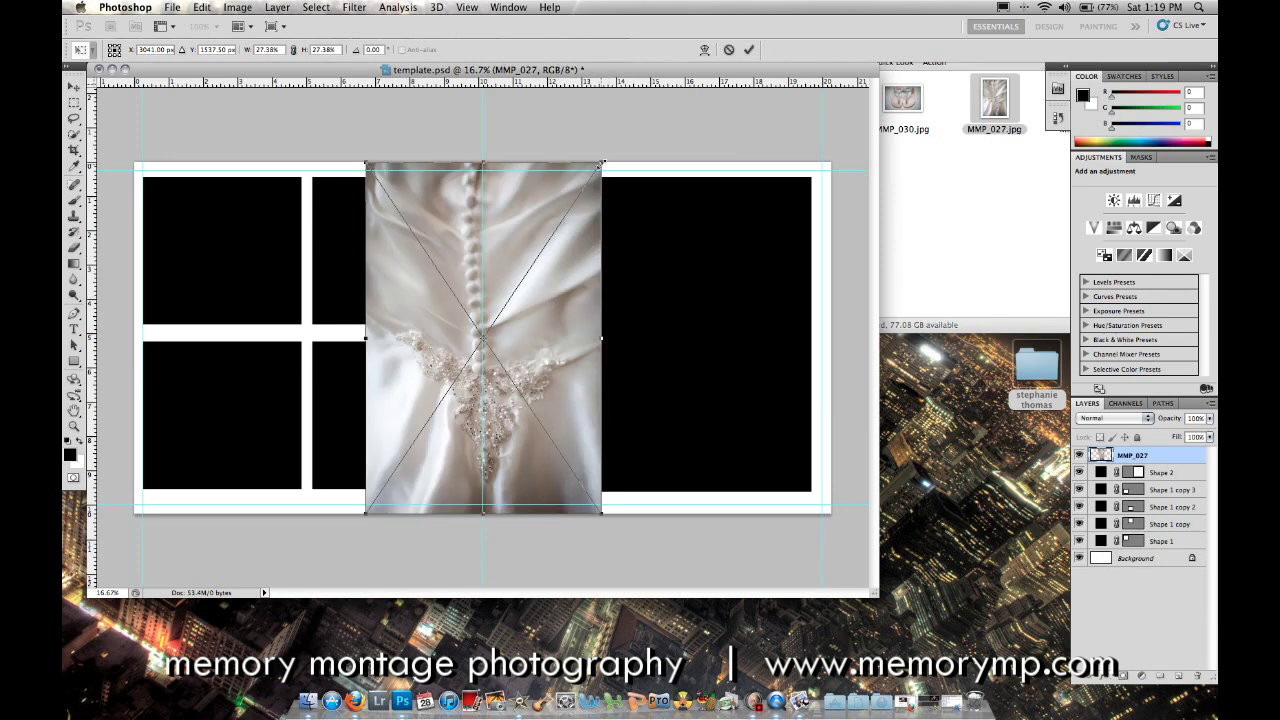
{"action": "left_click_drag", "start_coordinate": [604, 161], "coordinate": [588, 197]}
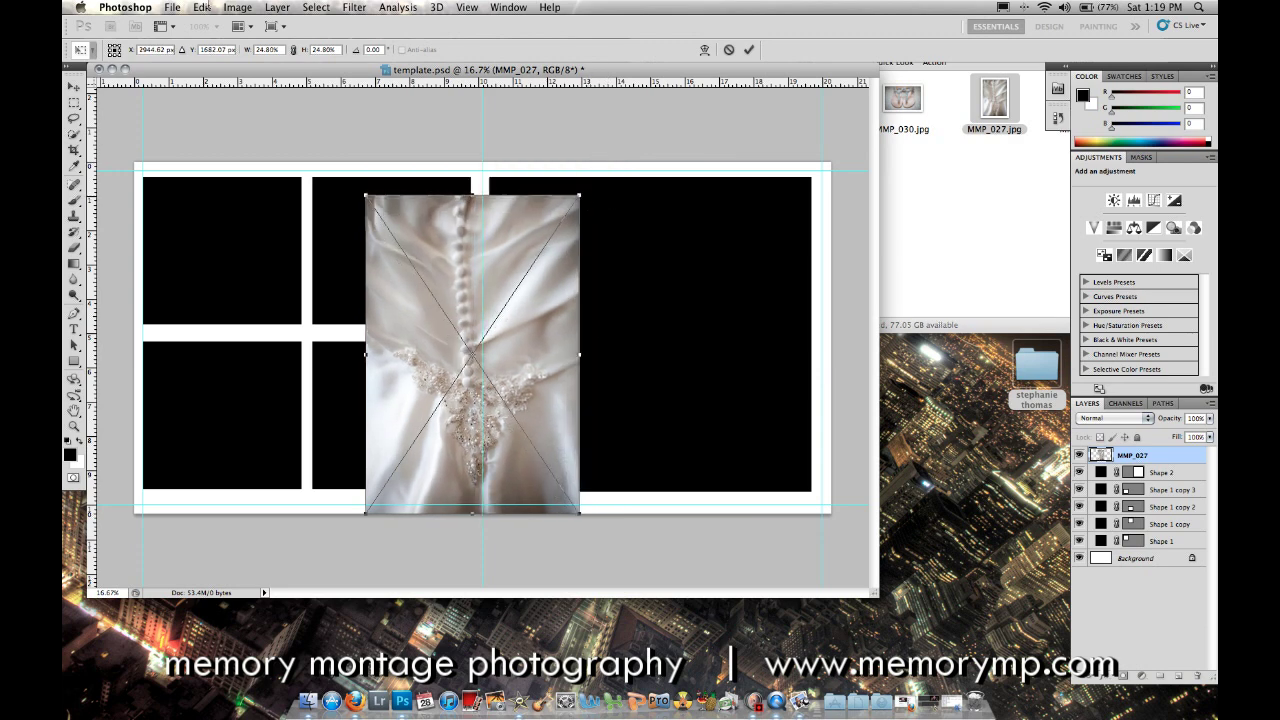
- Free Transform MMP_027 to 37.9% so it covers the right-page rectangle, then nudge it up
{"action": "key", "text": "Return"}
{"action": "left_click", "coordinate": [203, 7]}
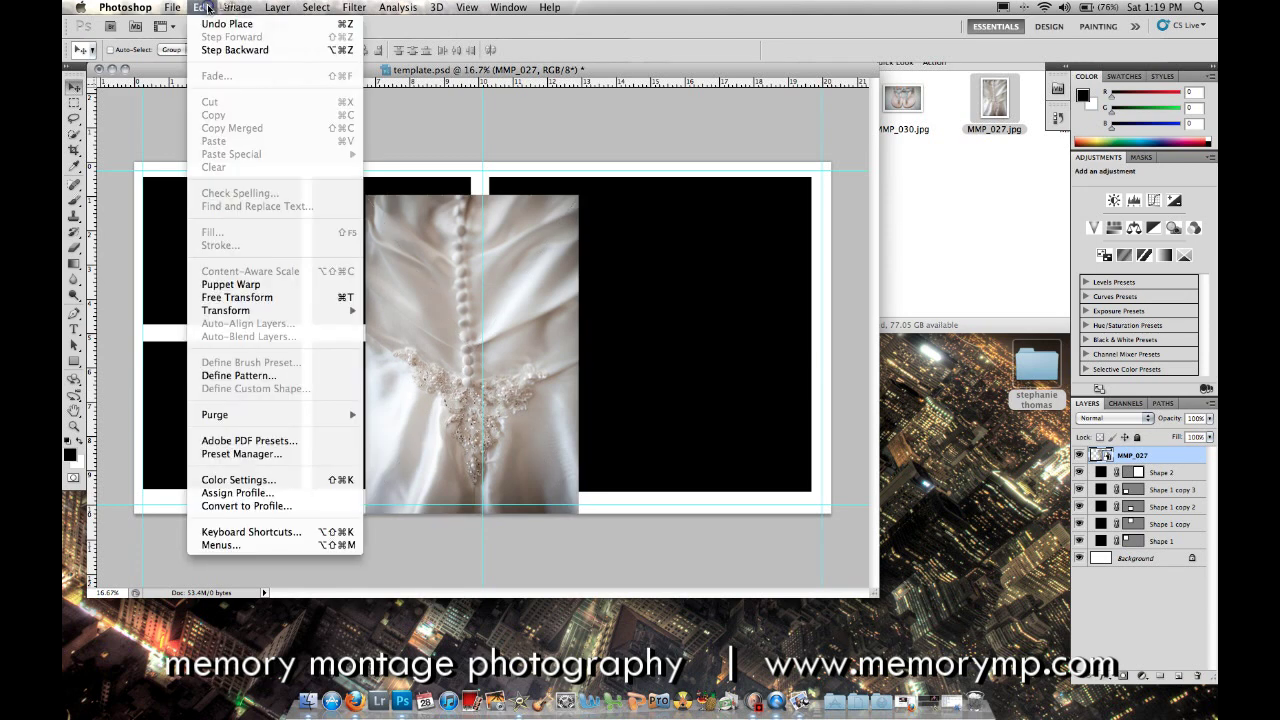
{"action": "left_click", "coordinate": [265, 298]}
{"action": "left_click_drag", "start_coordinate": [442, 251], "coordinate": [569, 204]}
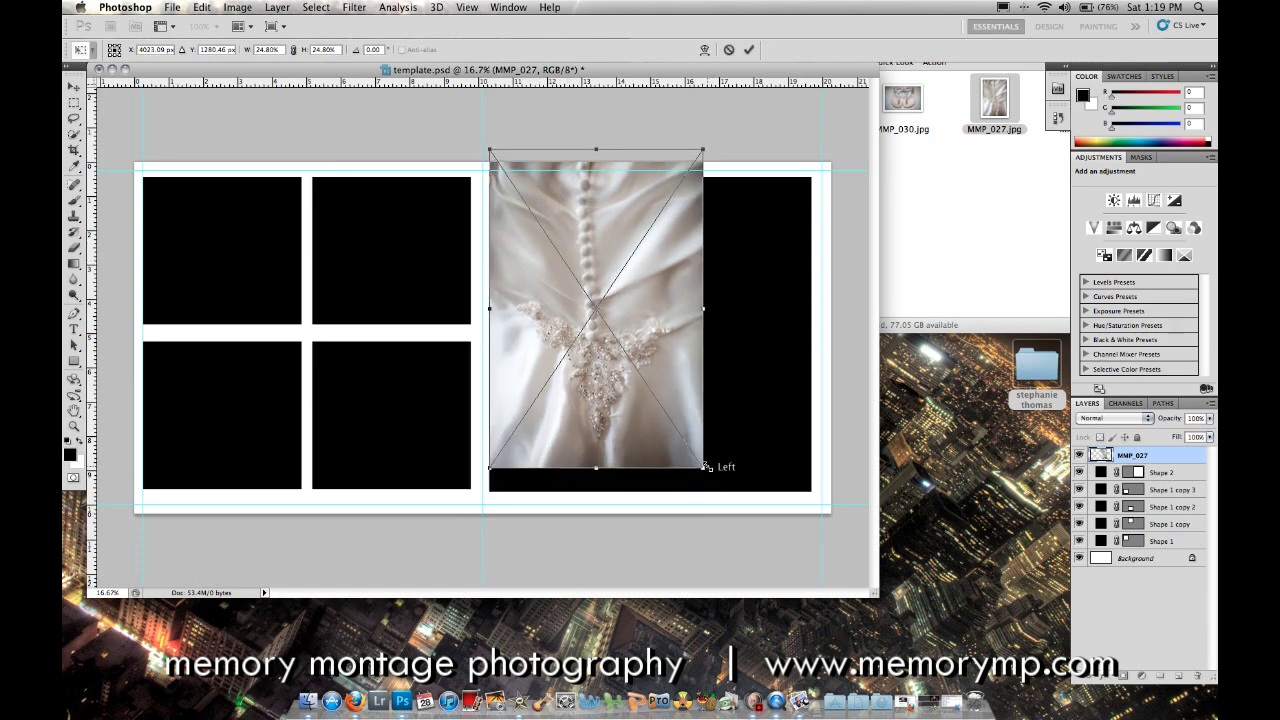
{"action": "left_click_drag", "start_coordinate": [704, 466], "coordinate": [843, 622]}
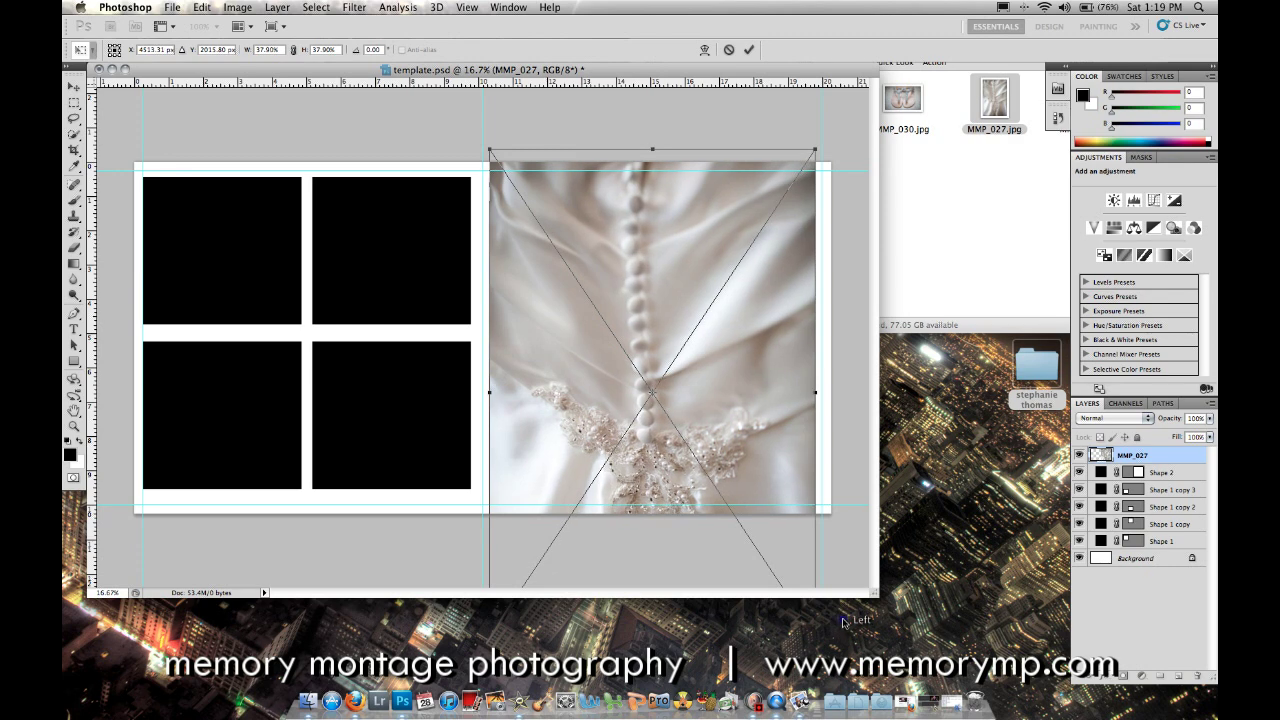
{"action": "key", "text": "Return"}
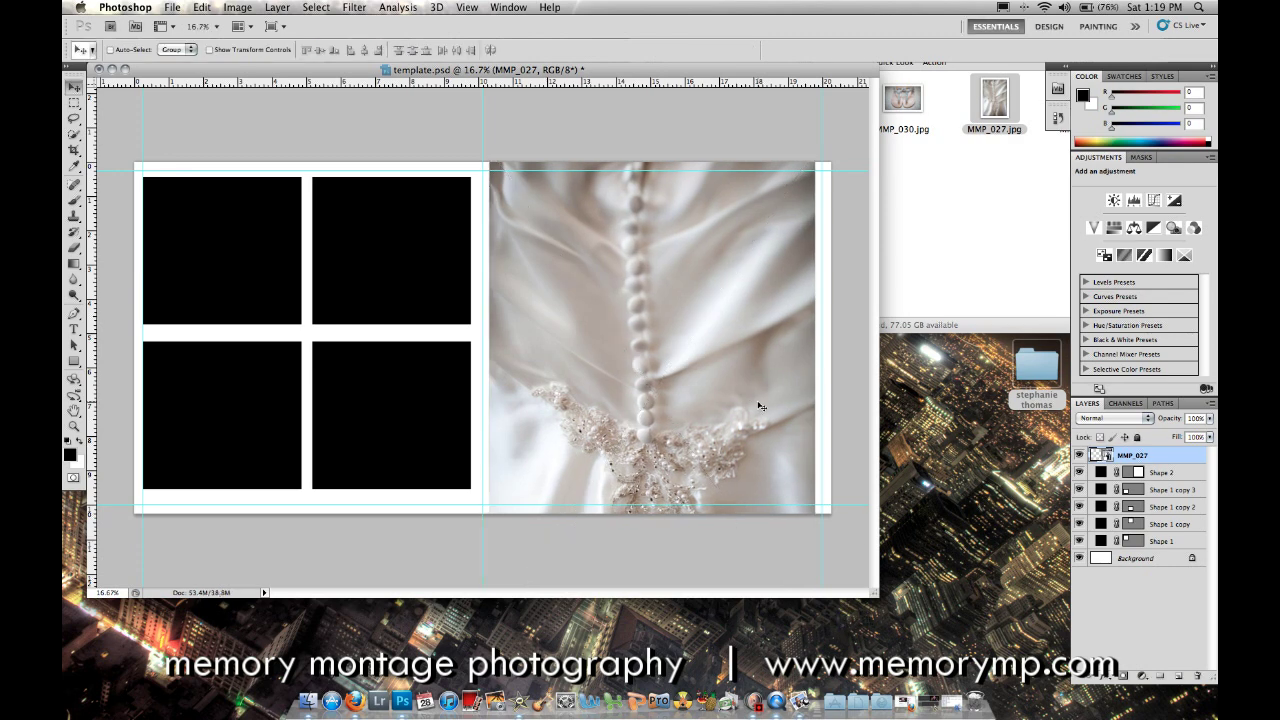
{"action": "left_click_drag", "start_coordinate": [752, 406], "coordinate": [748, 319]}
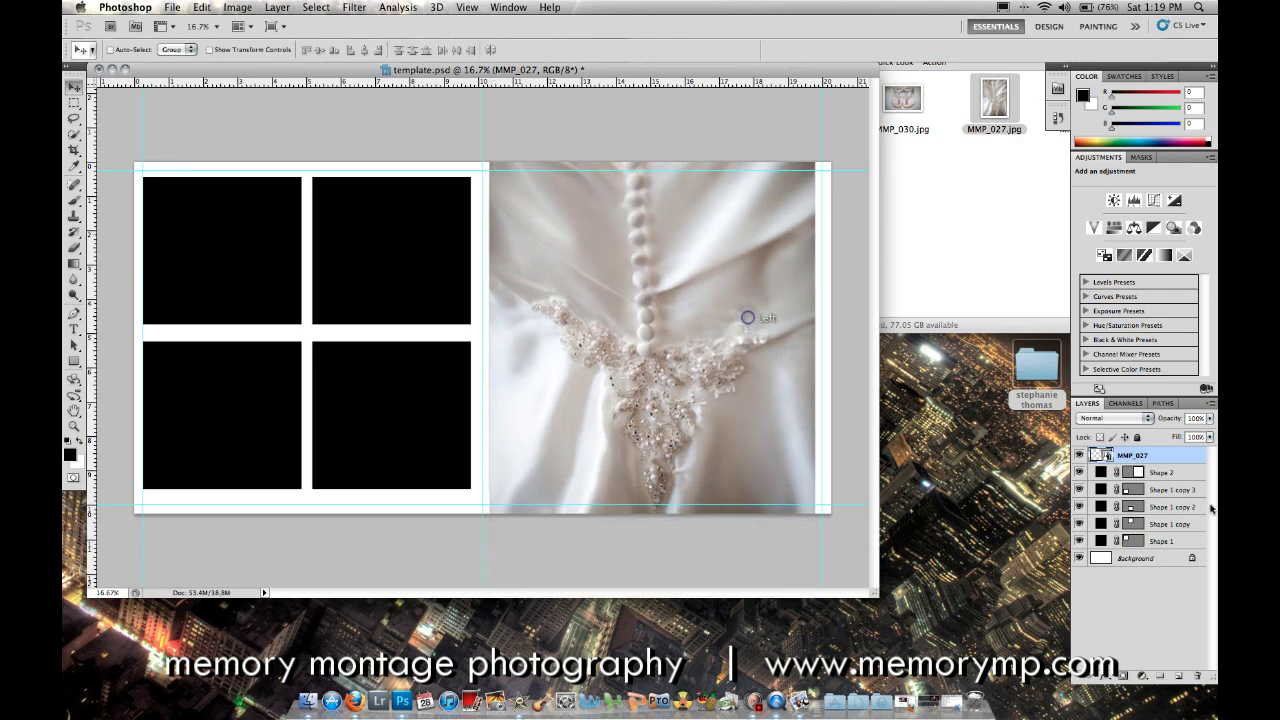
- Clip the MMP_027 layer to Shape 2, then select the Shape 1 copy 3 layer
{"action": "right_click", "coordinate": [1161, 458]}
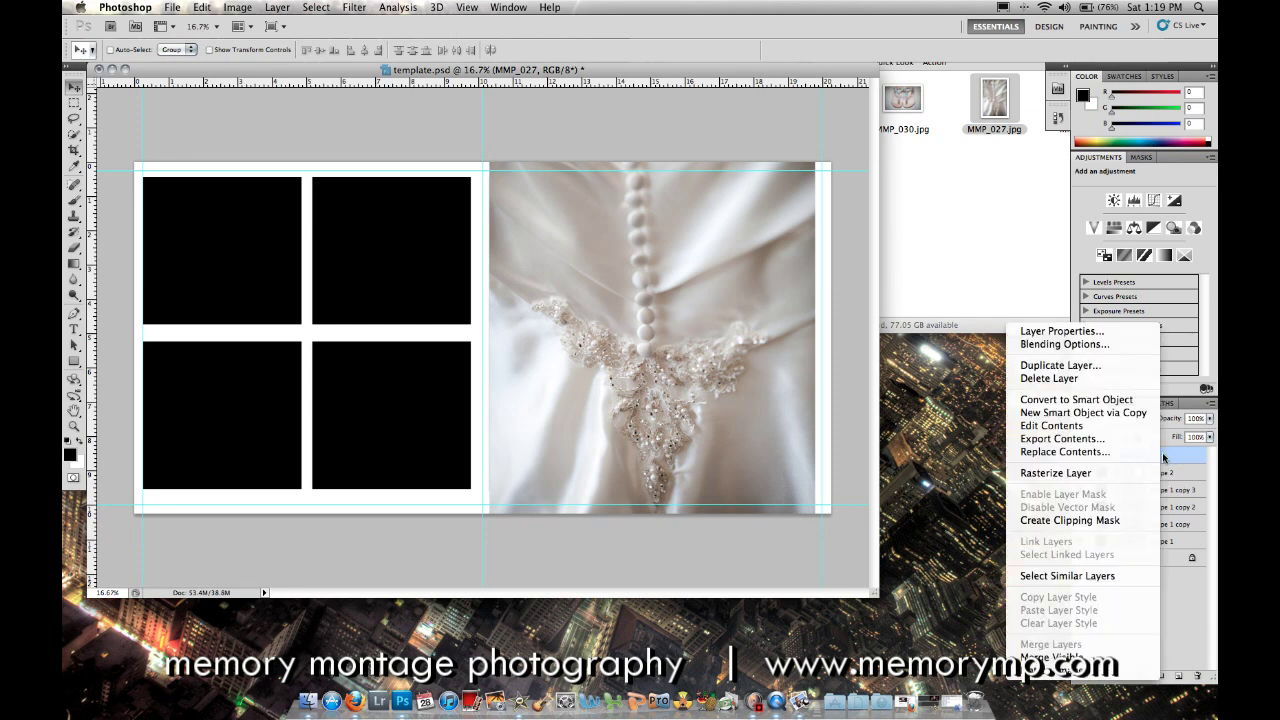
{"action": "left_click", "coordinate": [1104, 520]}
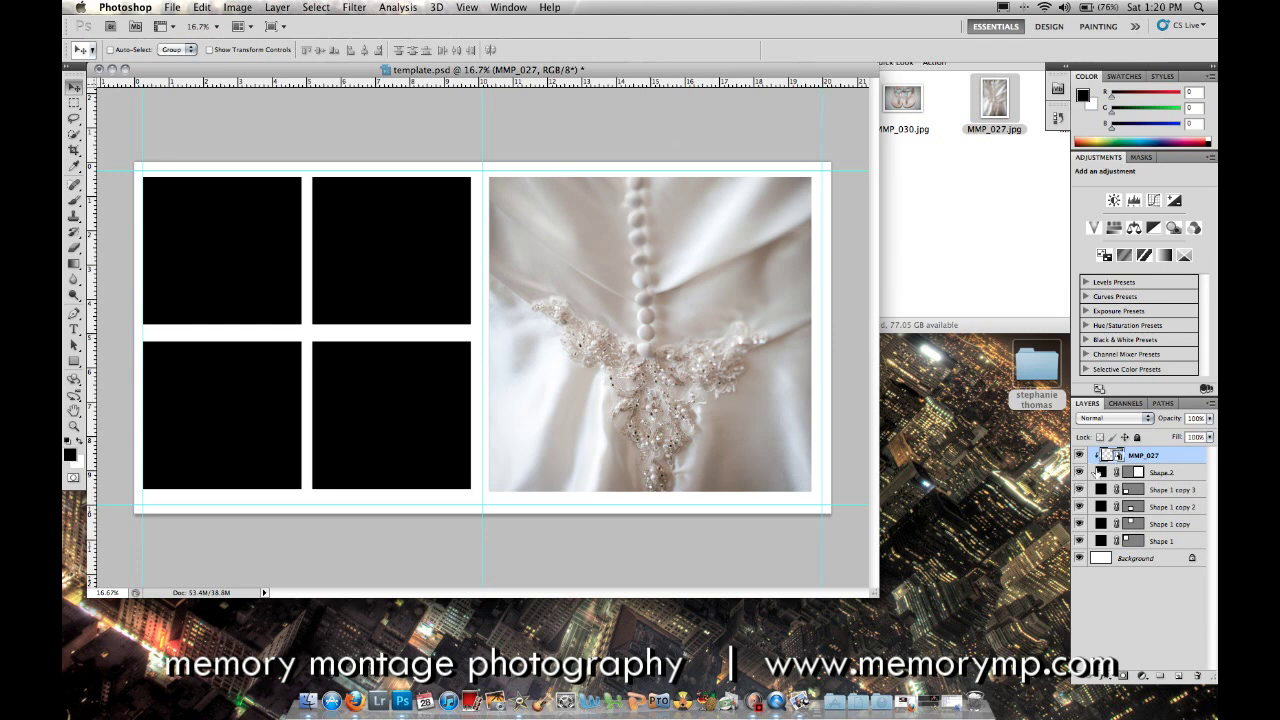
{"action": "left_click", "coordinate": [1153, 489]}
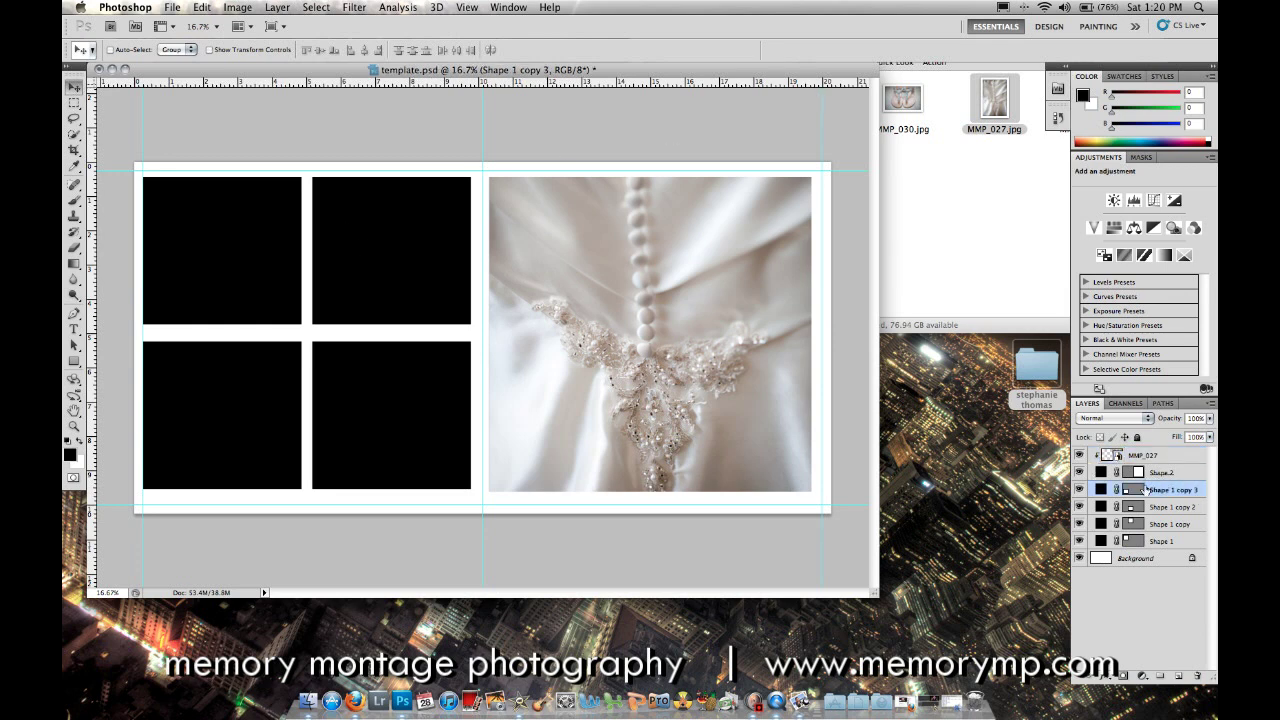
- Drag MMP_001.jpg from the Finder photo folder onto the template
{"action": "left_click", "coordinate": [1050, 488]}
{"action": "left_click", "coordinate": [966, 198]}
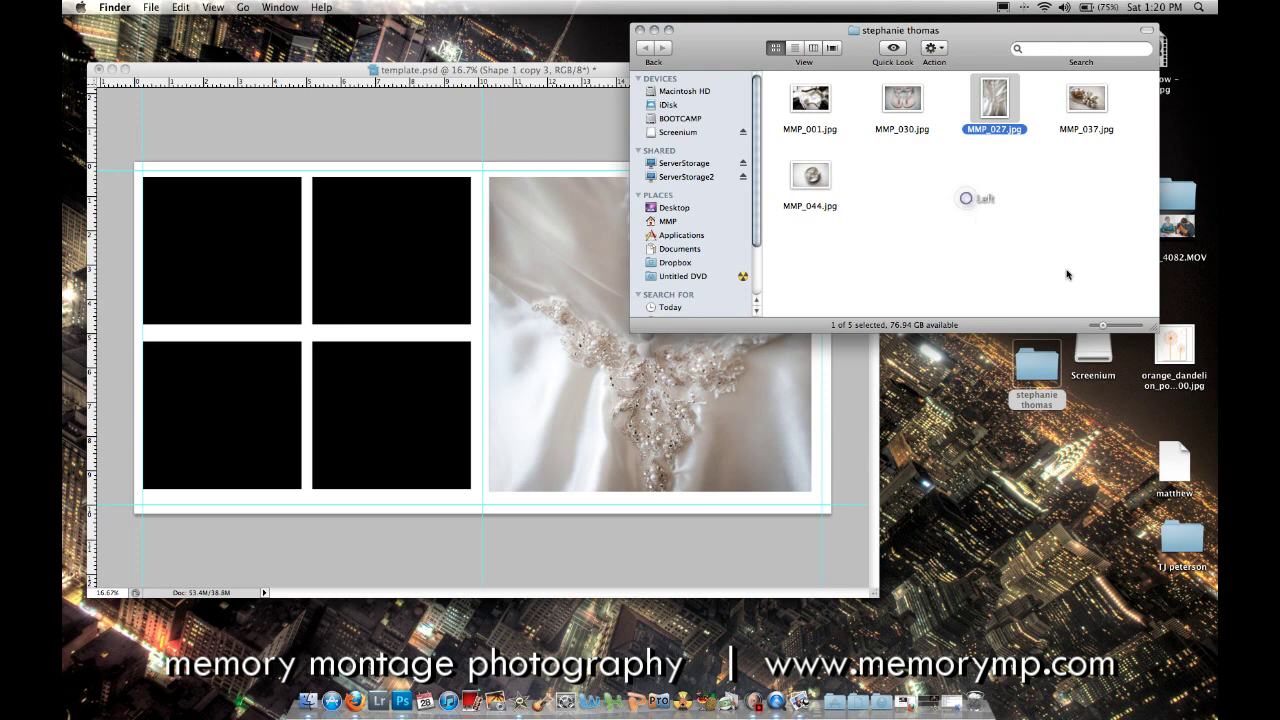
{"action": "left_click", "coordinate": [820, 93]}
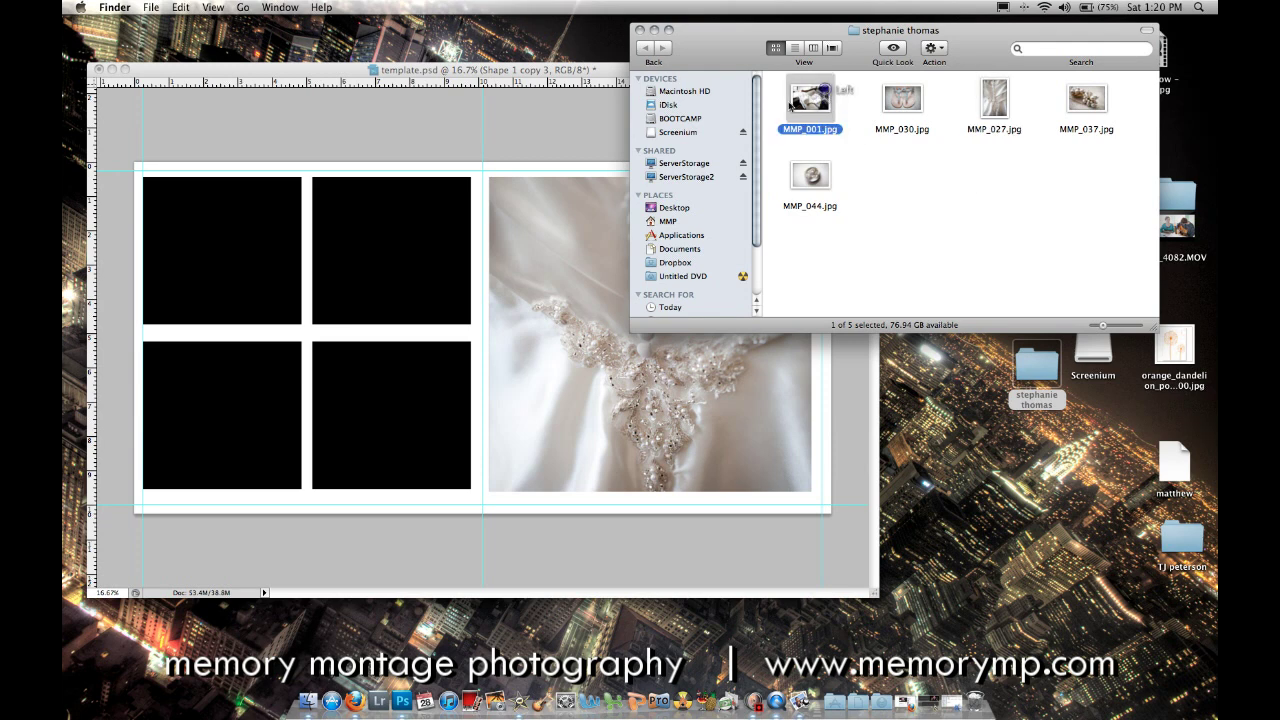
{"action": "left_click_drag", "start_coordinate": [795, 102], "coordinate": [308, 343]}
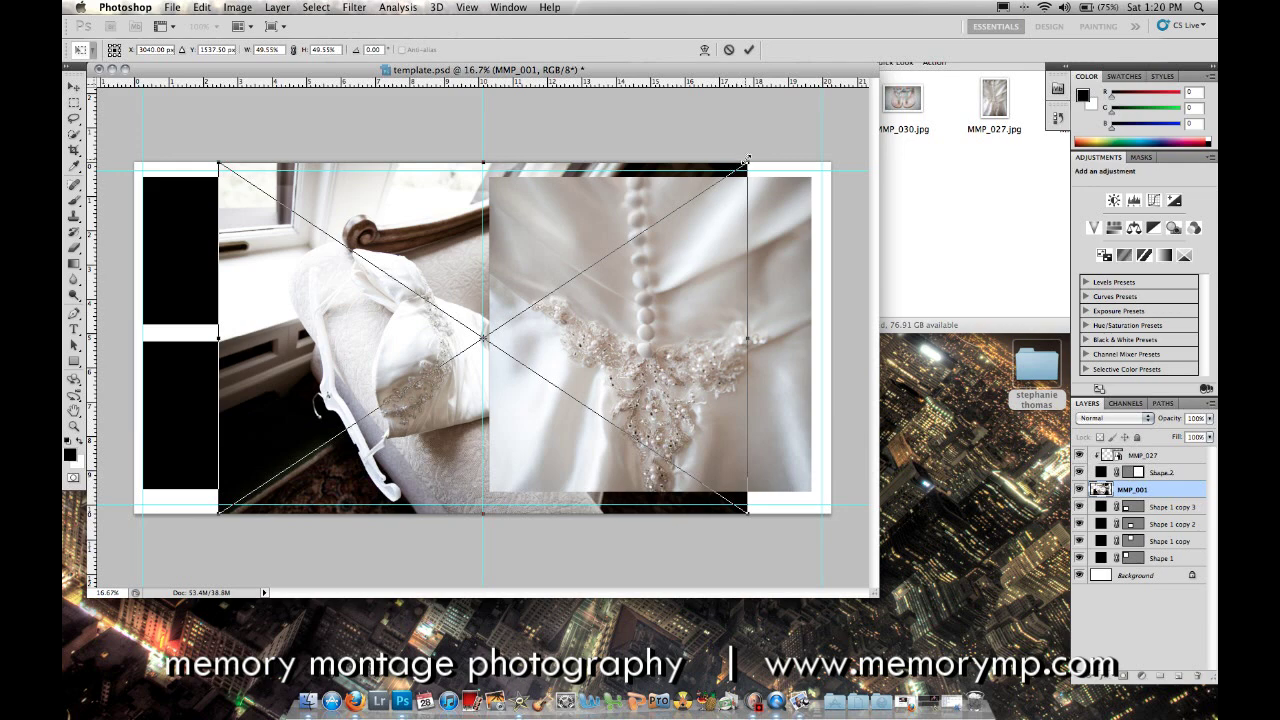
- Scale MMP_001 to 21.48% over the lower-left square and commit the transform
{"action": "left_click_drag", "start_coordinate": [747, 160], "coordinate": [460, 300]}
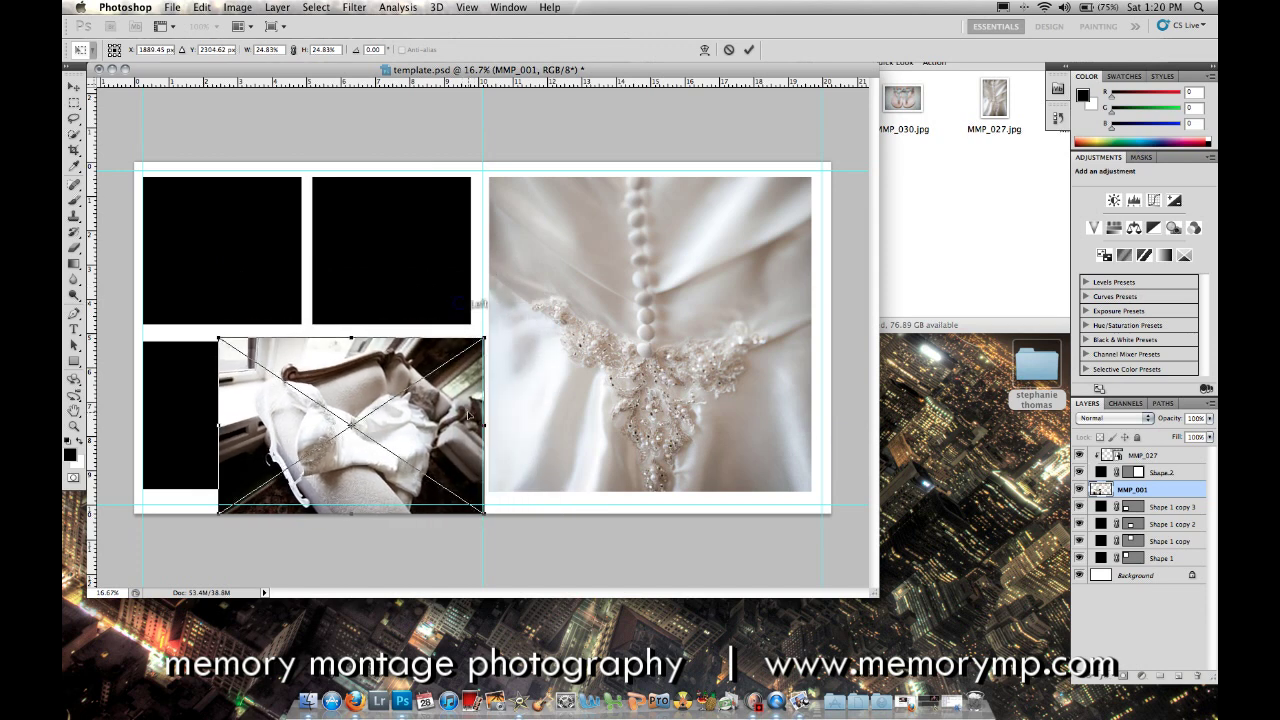
{"action": "left_click_drag", "start_coordinate": [470, 415], "coordinate": [393, 399]}
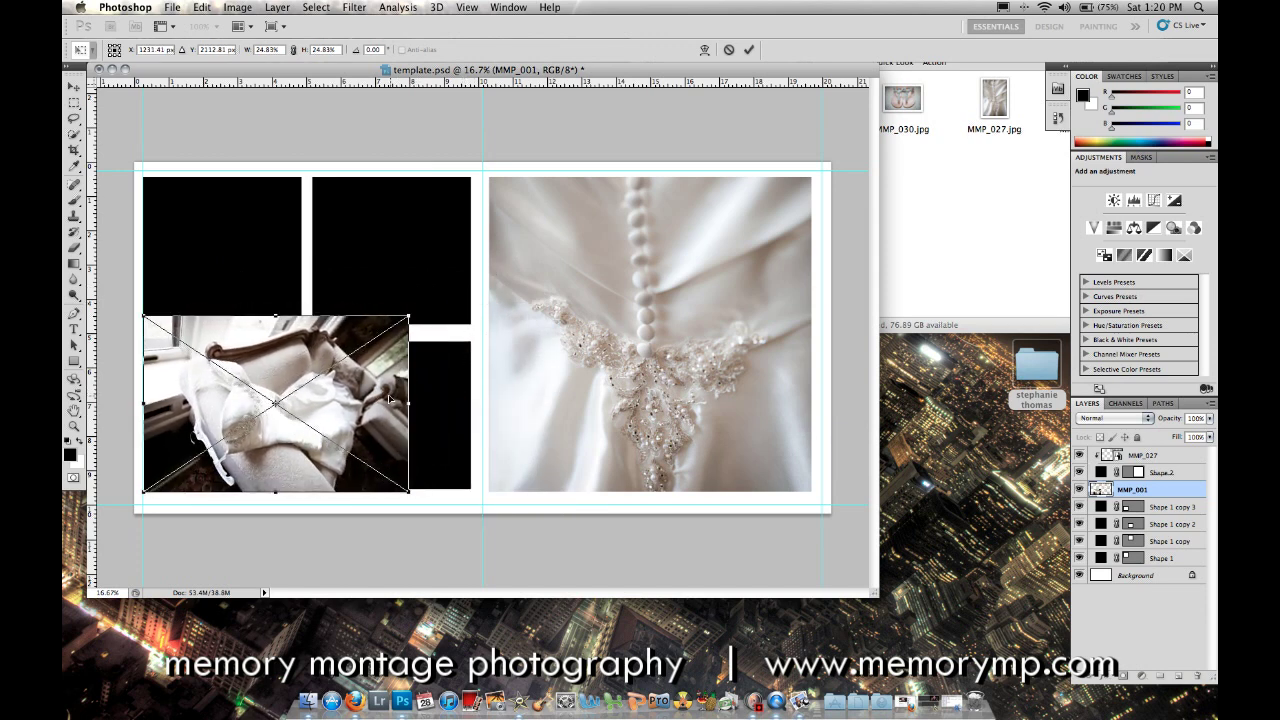
{"action": "left_click_drag", "start_coordinate": [410, 320], "coordinate": [382, 360]}
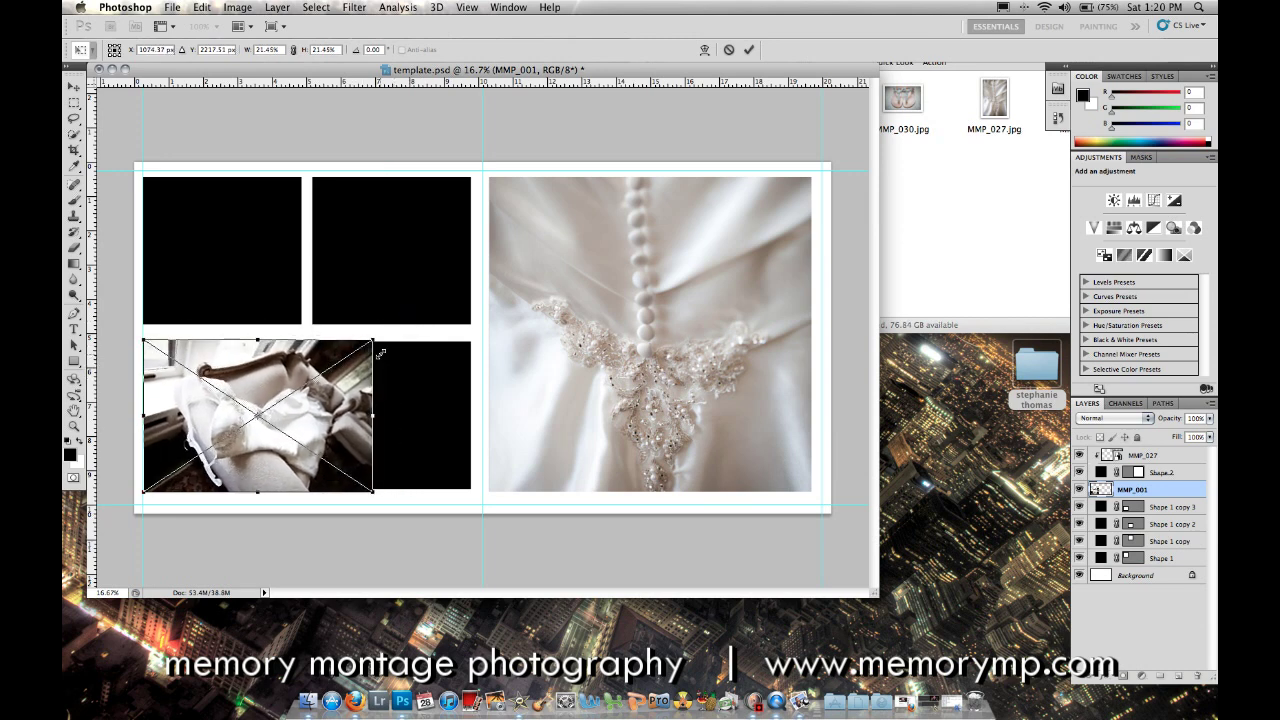
{"action": "left_click", "coordinate": [380, 354]}
{"action": "left_click_drag", "start_coordinate": [344, 399], "coordinate": [330, 397]}
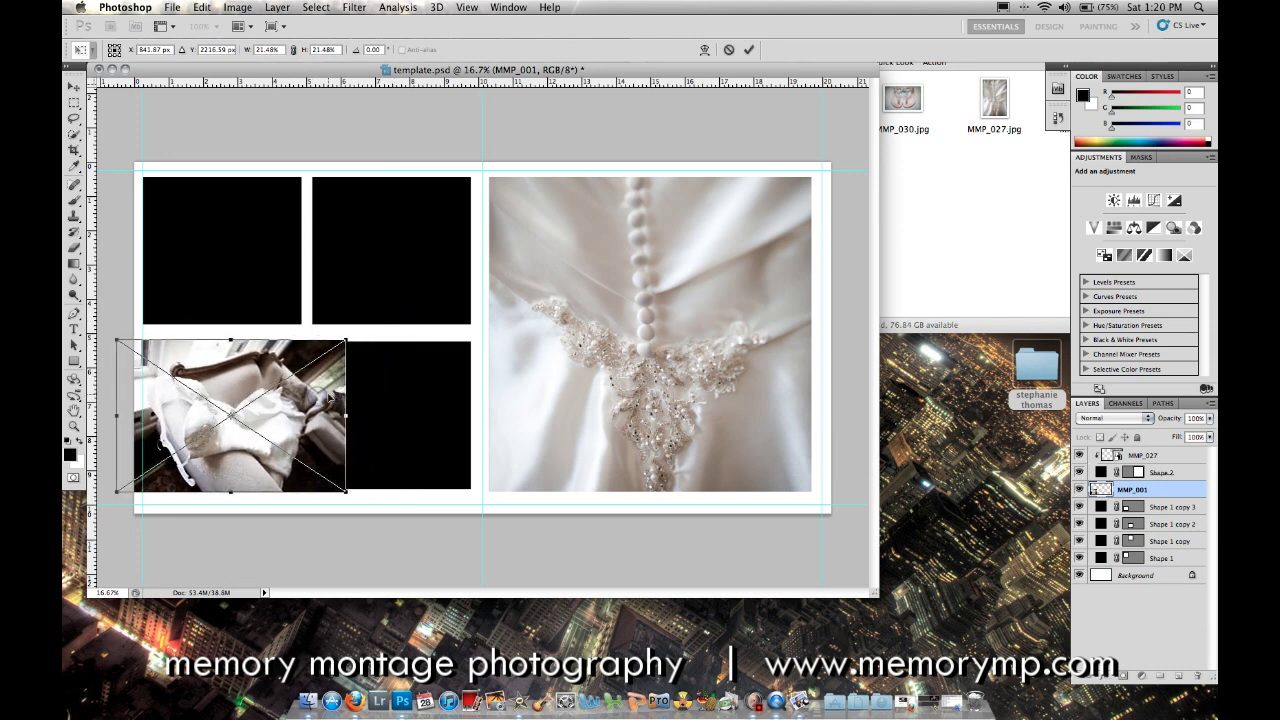
{"action": "key", "text": "Return"}
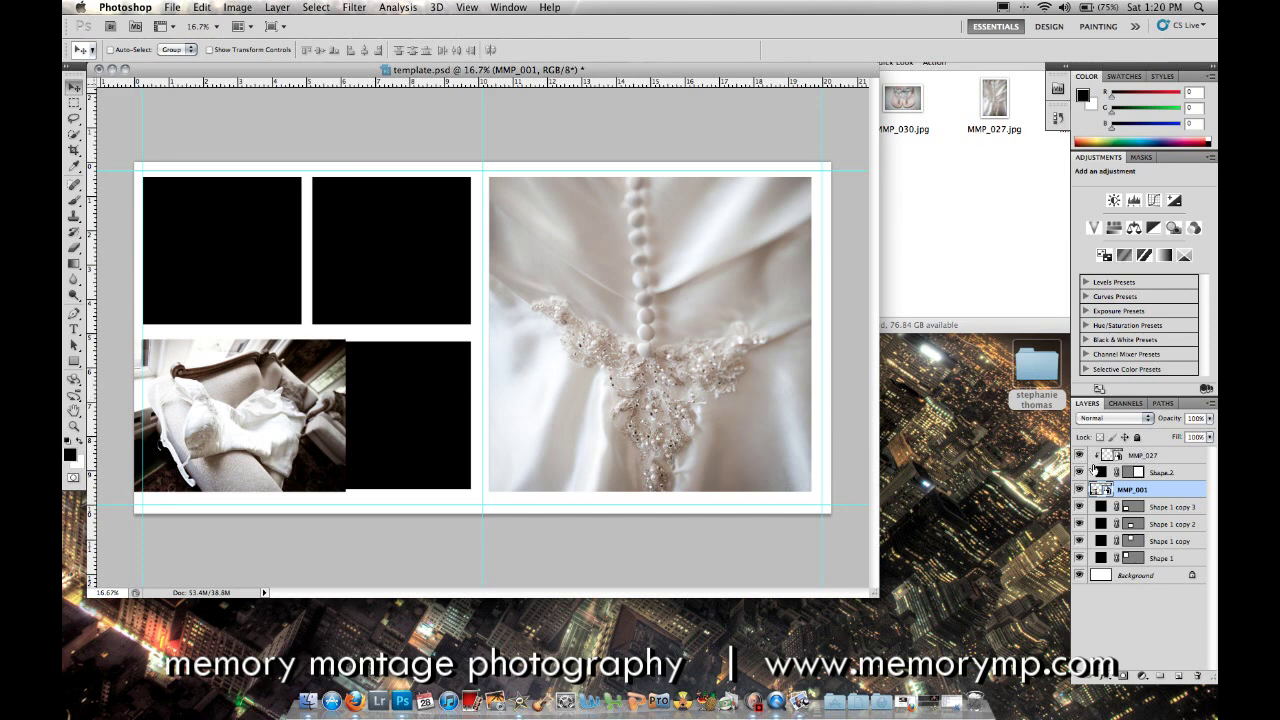
{"action": "left_click", "coordinate": [1144, 488]}
- Clip MMP_001 to the lower-left square's shape layer, then reselect the MMP_001 layer
{"action": "right_click", "coordinate": [1144, 488]}
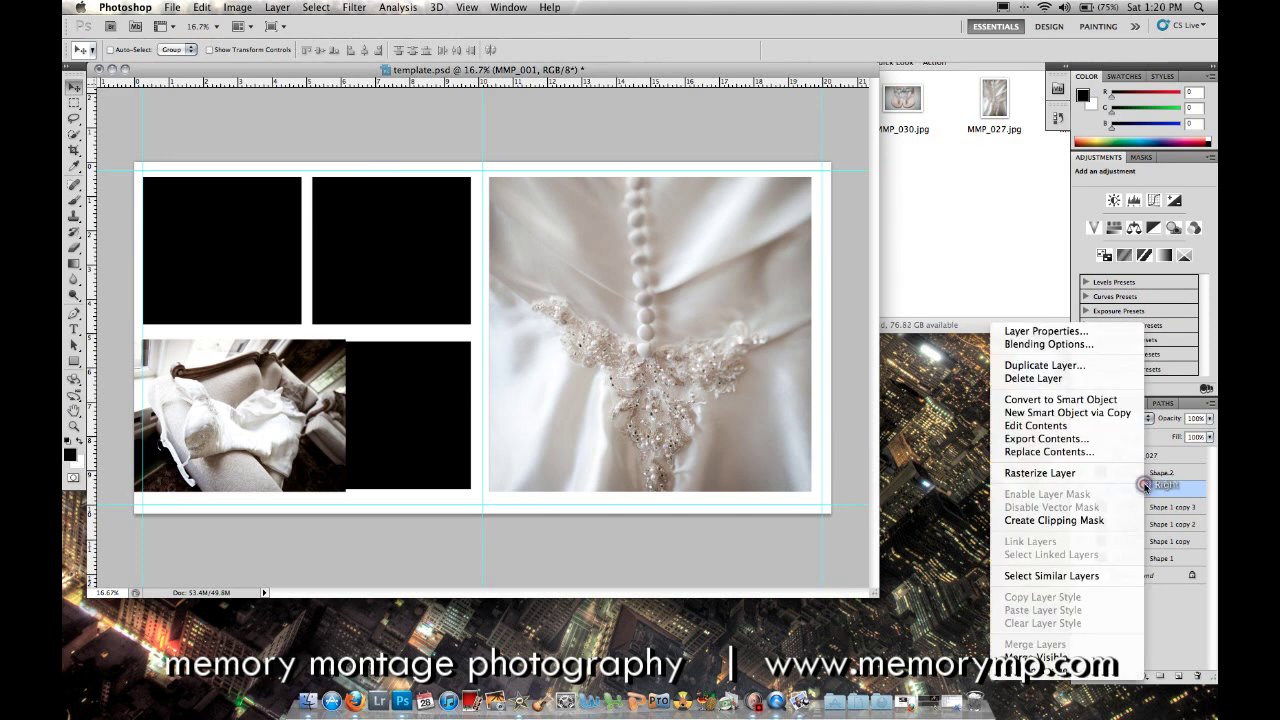
{"action": "left_click", "coordinate": [1072, 521]}
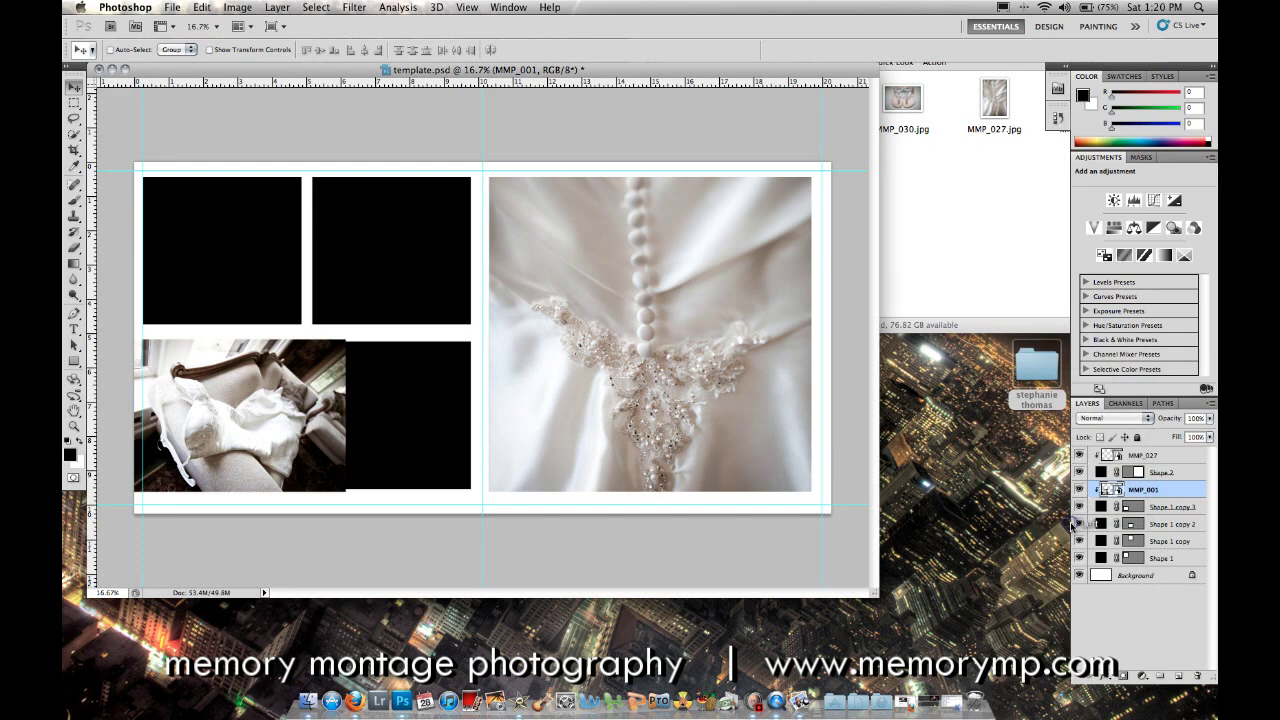
{"action": "left_click", "coordinate": [1160, 508]}
{"action": "left_click", "coordinate": [1160, 523]}
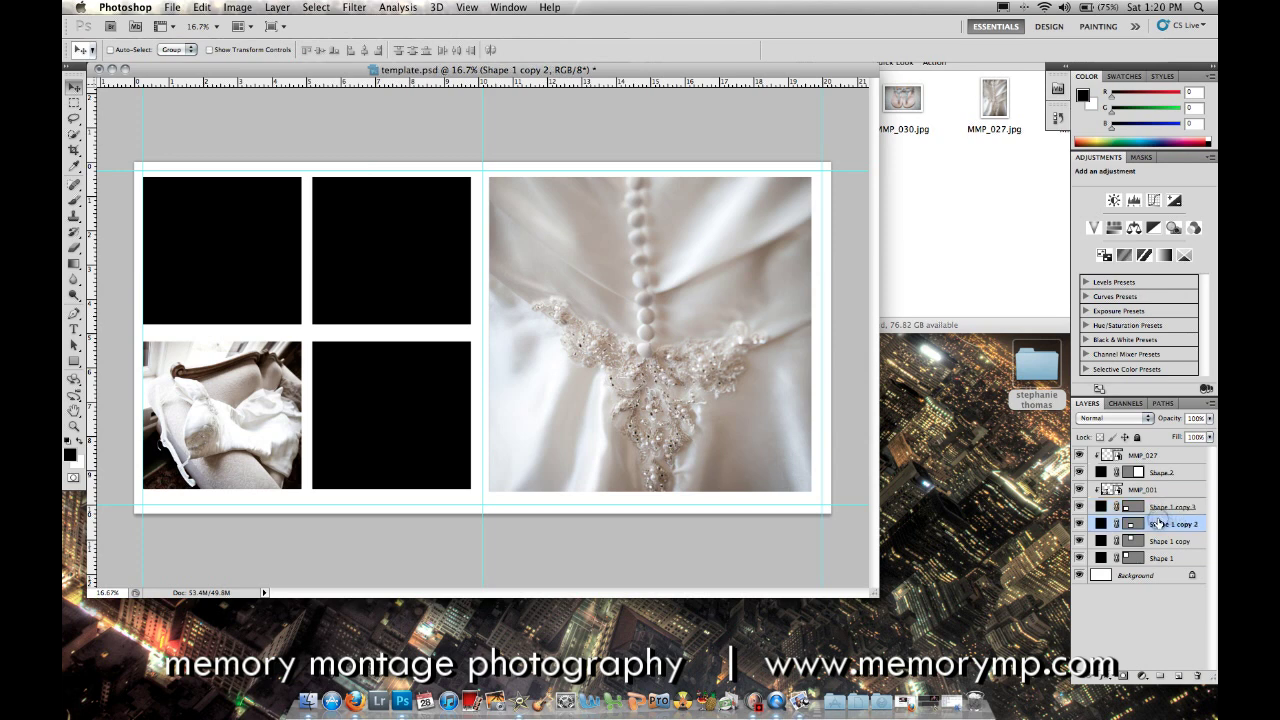
{"action": "left_click", "coordinate": [1156, 490]}
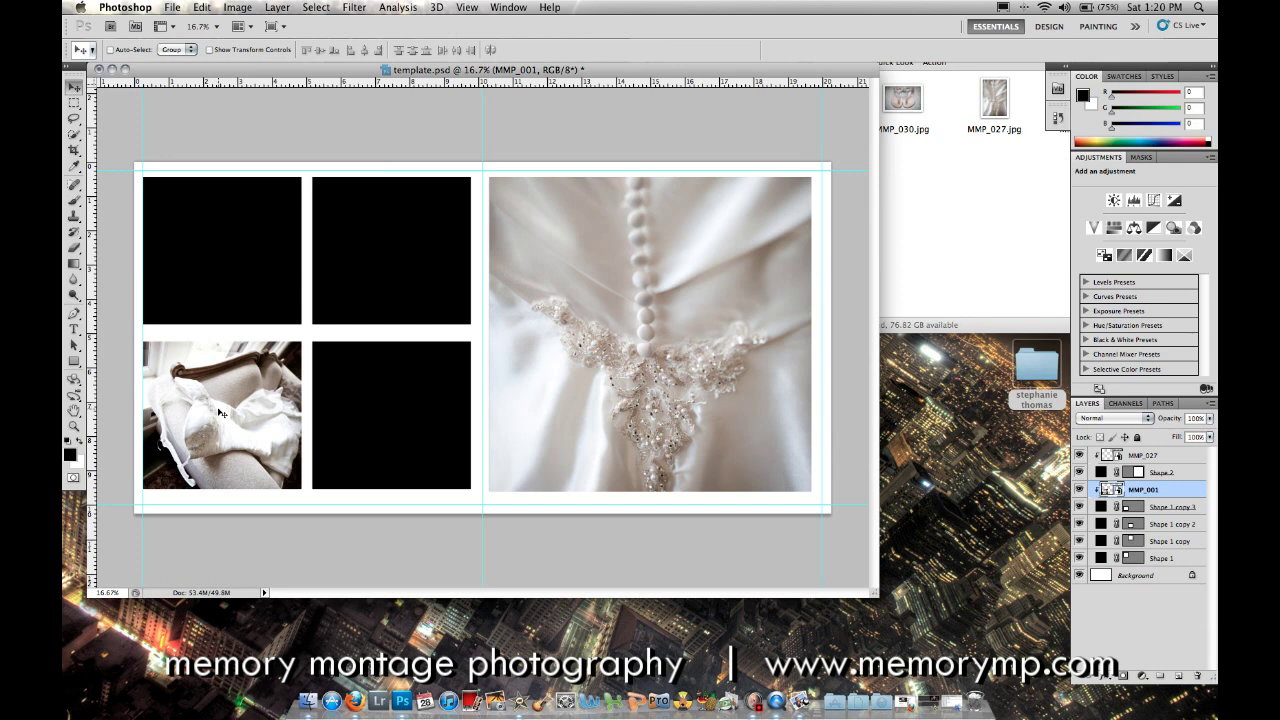
- Release MMP_001's clipping mask and delete the layer, leaving the lower-left square black
{"action": "right_click", "coordinate": [1145, 490]}
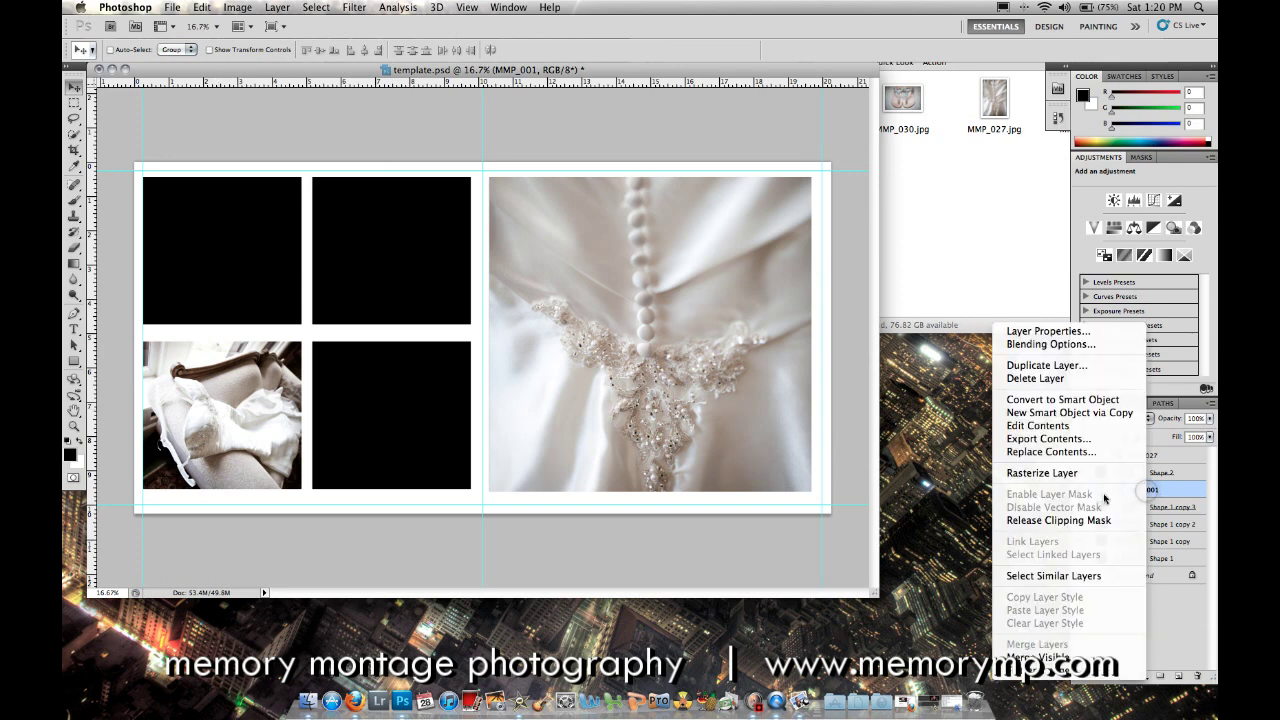
{"action": "left_click", "coordinate": [1098, 521]}
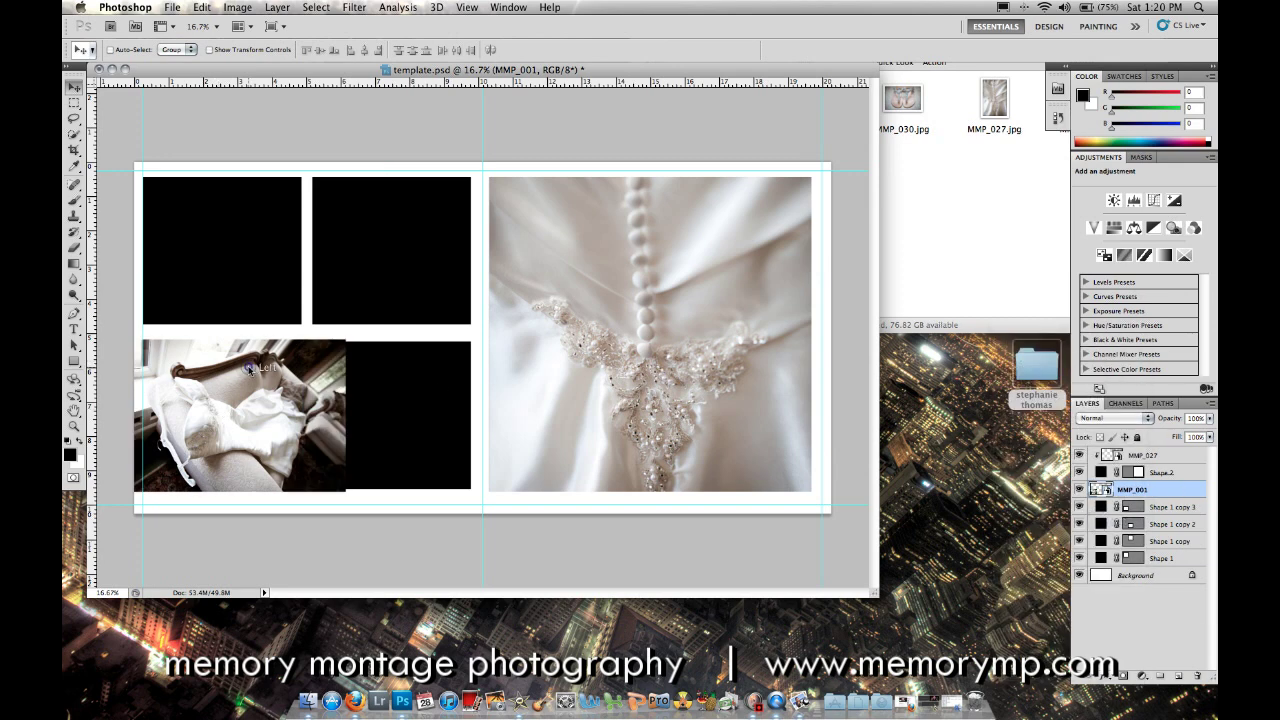
{"action": "key", "text": "Delete"}
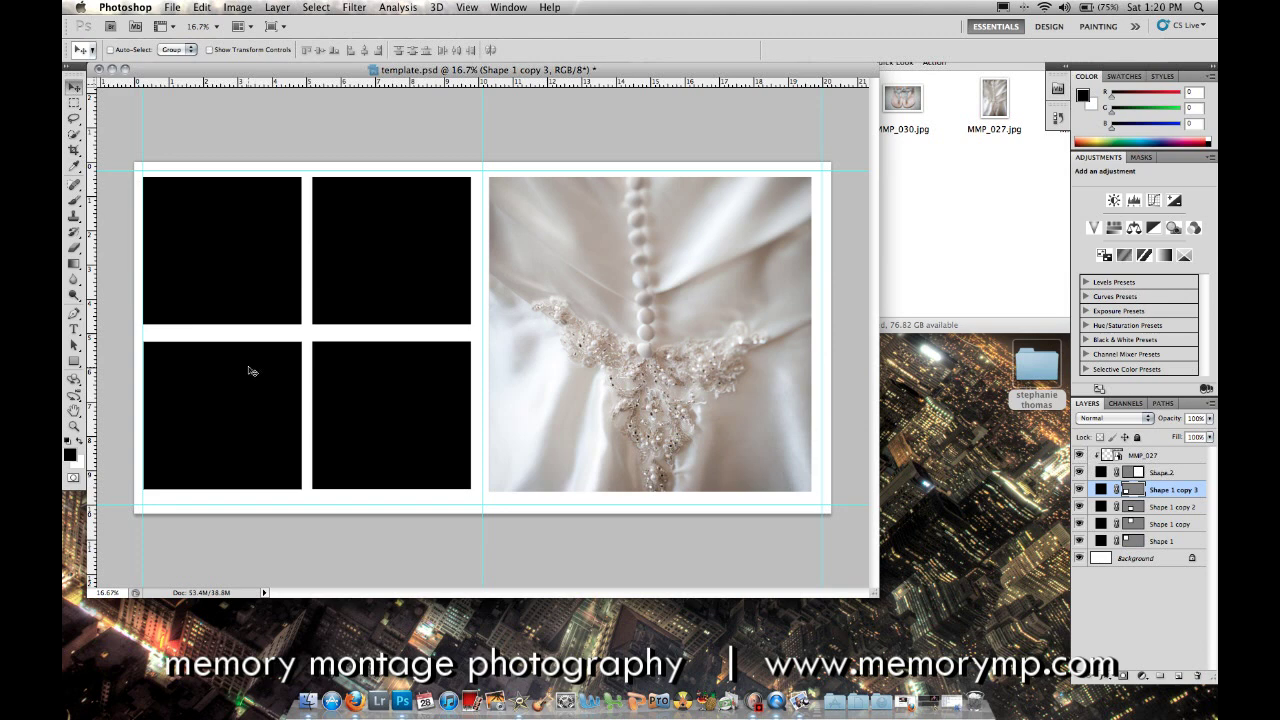